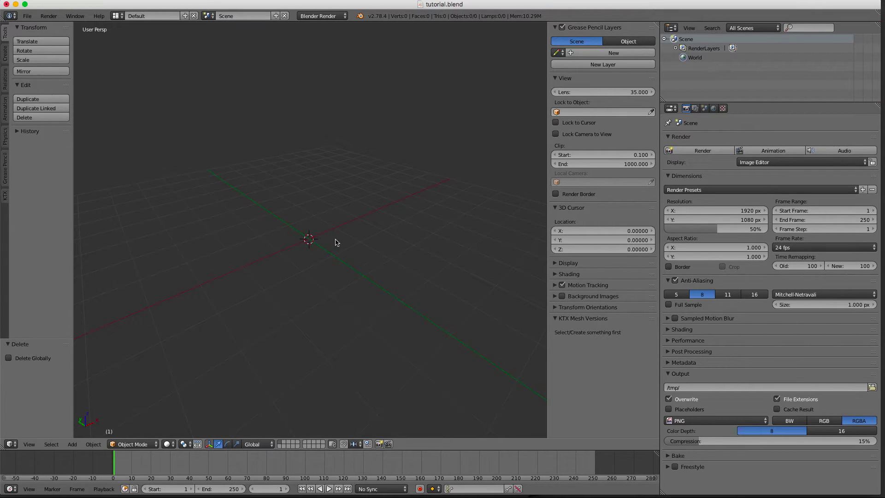
- Add a UV sphere (32 segments, 16 rings) at the origin and frame it in the view
key(shift+a)
mouse_move(323, 243)
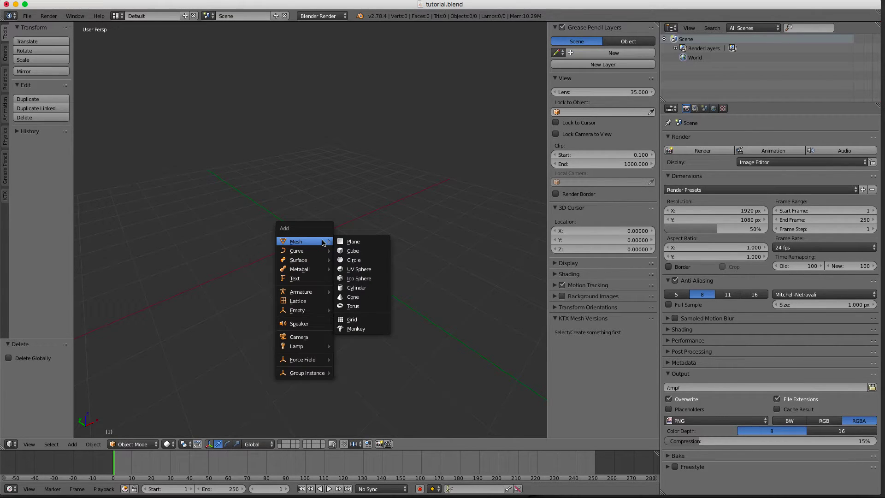
click(361, 274)
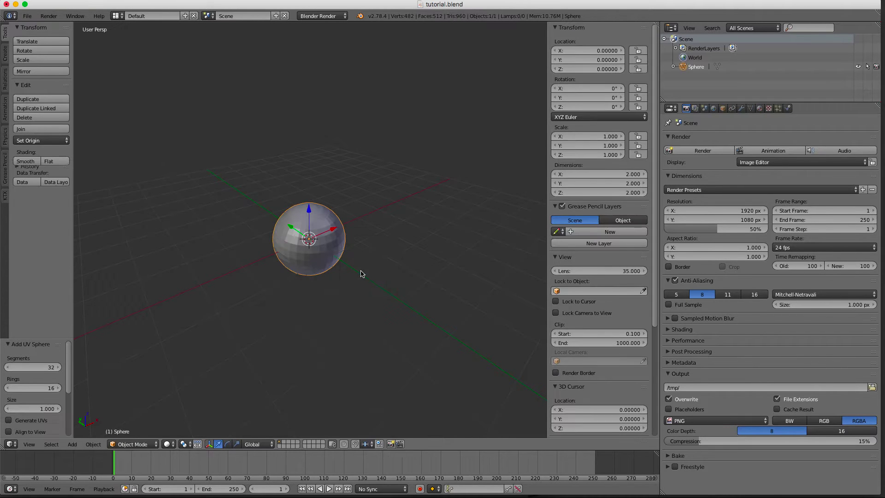
scroll(342, 270, up, 5)
shift+middle_drag(316, 255, 332, 228)
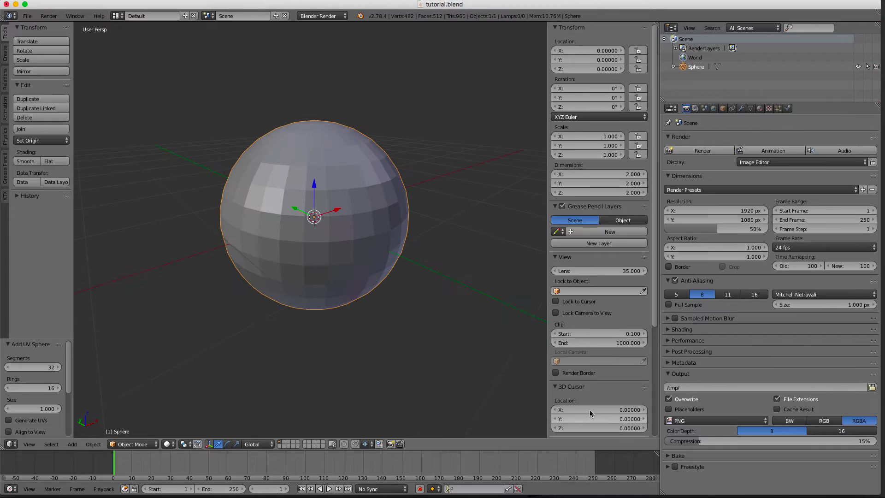
scroll(595, 406, down, 8)
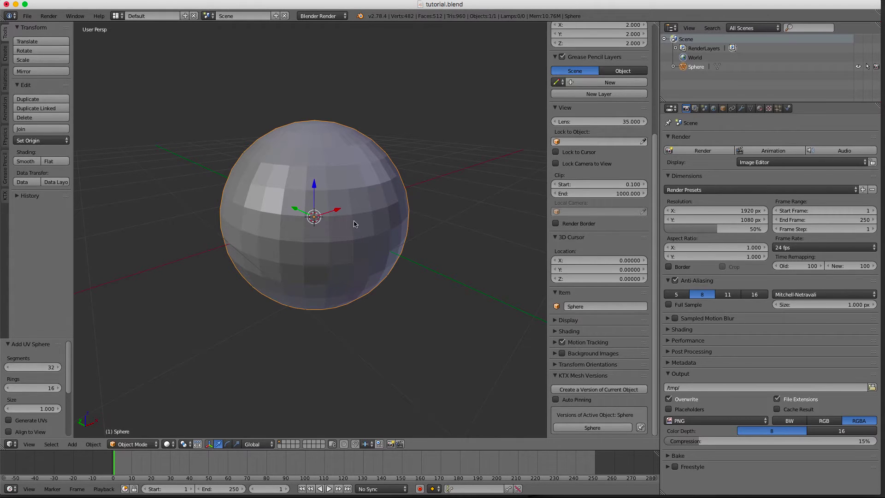
- In Edit Mode face select, extrude two neighbouring side faces outward into box spikes
key(Tab)
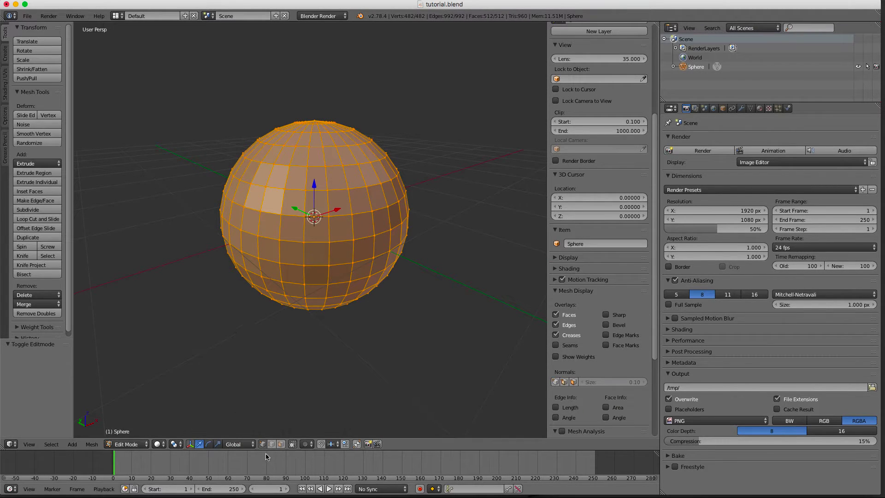
click(281, 444)
right_click(314, 237)
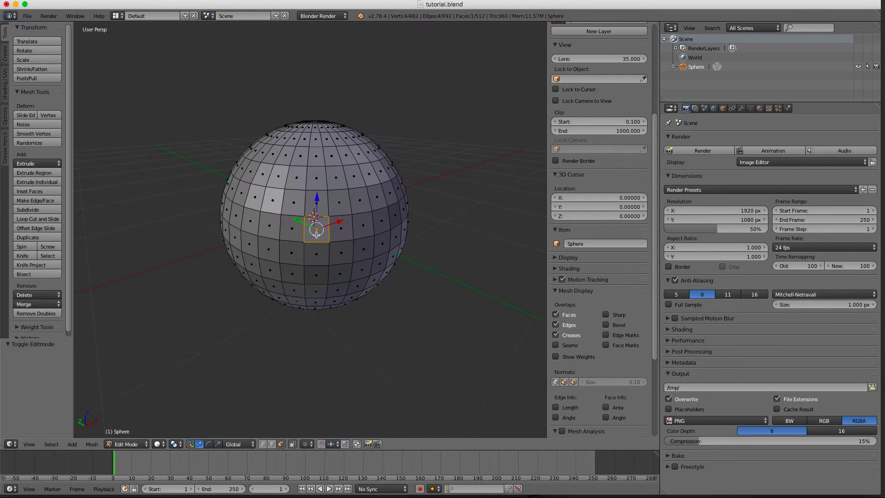
key(e)
click(323, 258)
right_click(371, 227)
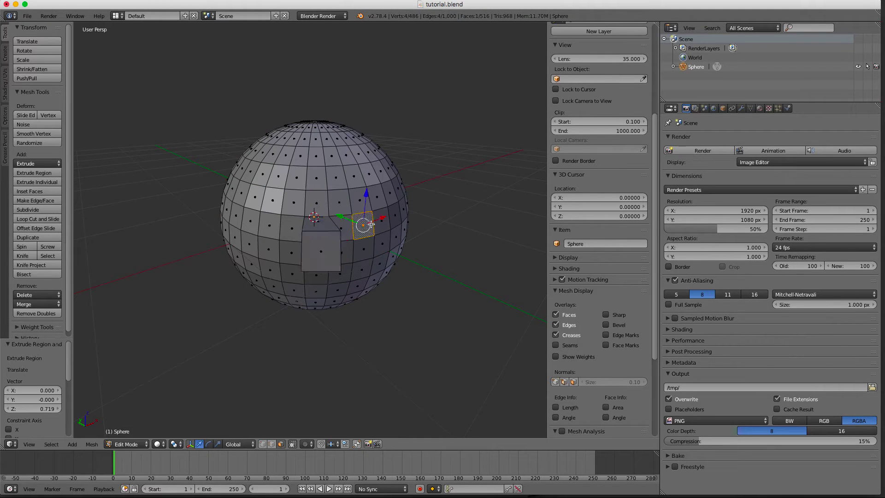
key(e)
click(395, 231)
middle_drag(394, 232, 343, 294)
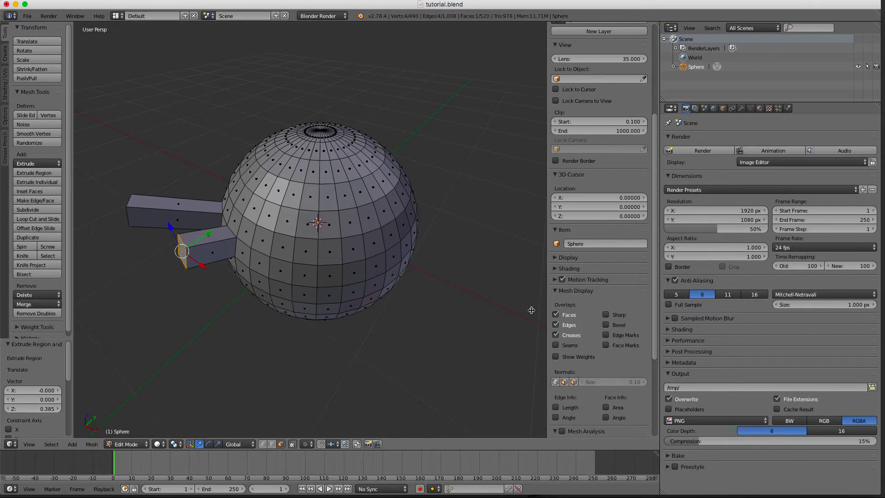
scroll(594, 355, down, 1)
scroll(594, 355, down, 6)
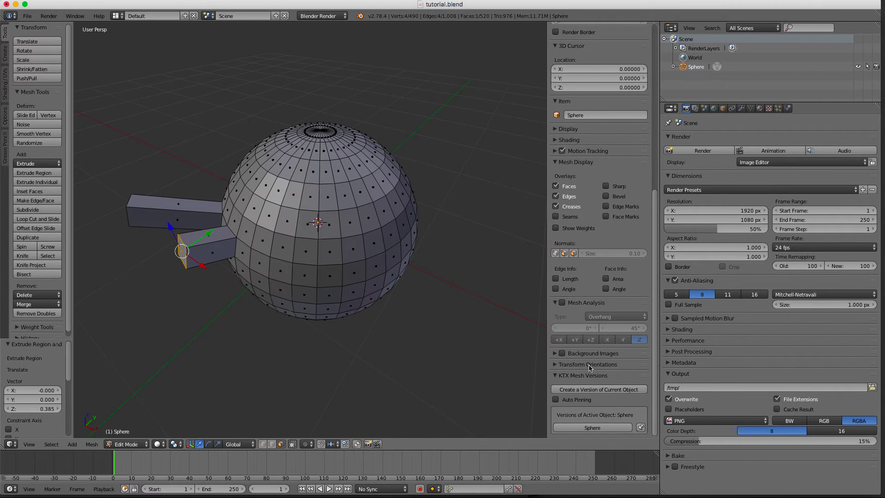
- Save the mesh as version Sphere_2017-02-26:13:21:17#0940 and widen the sidebar
click(606, 391)
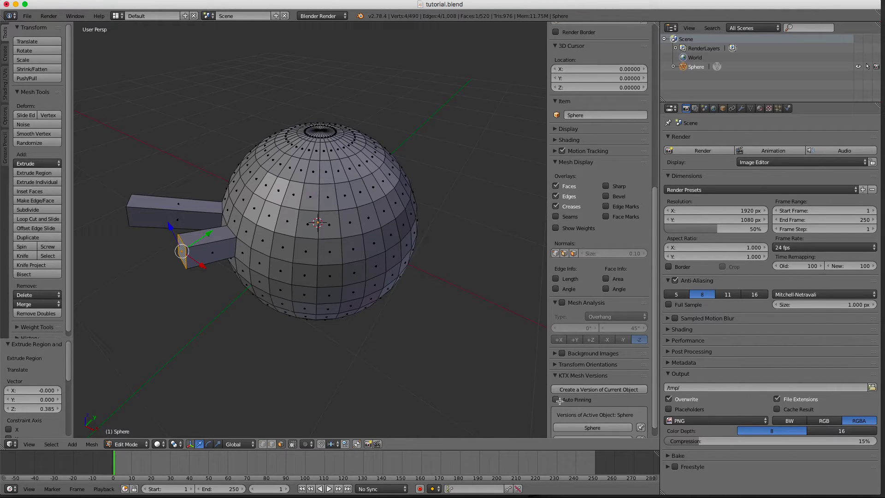
scroll(559, 401, down, 1)
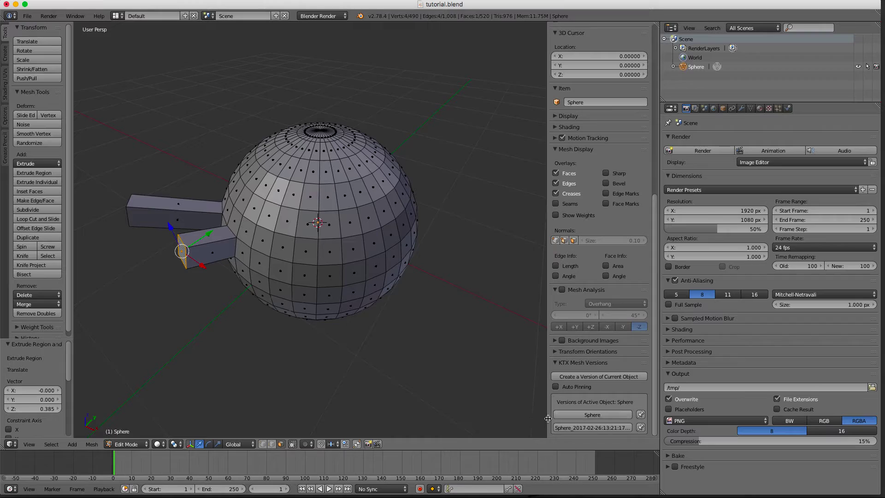
drag(548, 418, 485, 412)
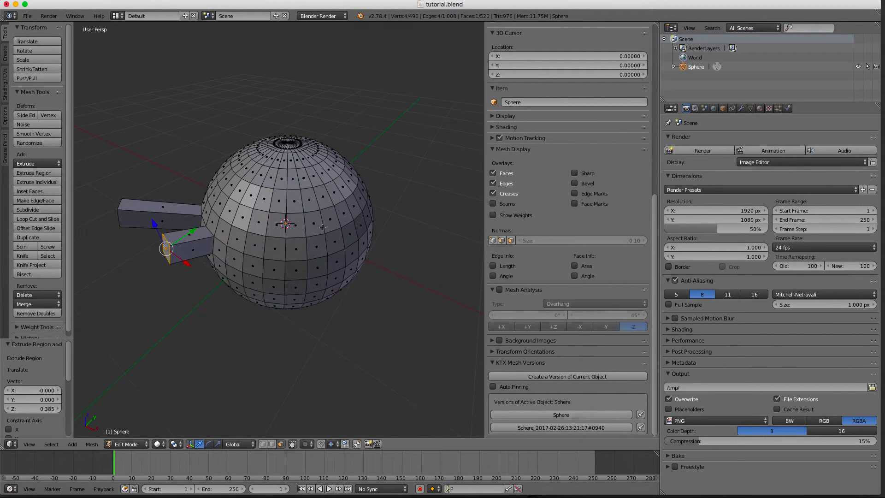
- Extrude three more faces (top, upper right, lower half) into box spikes
right_click(281, 203)
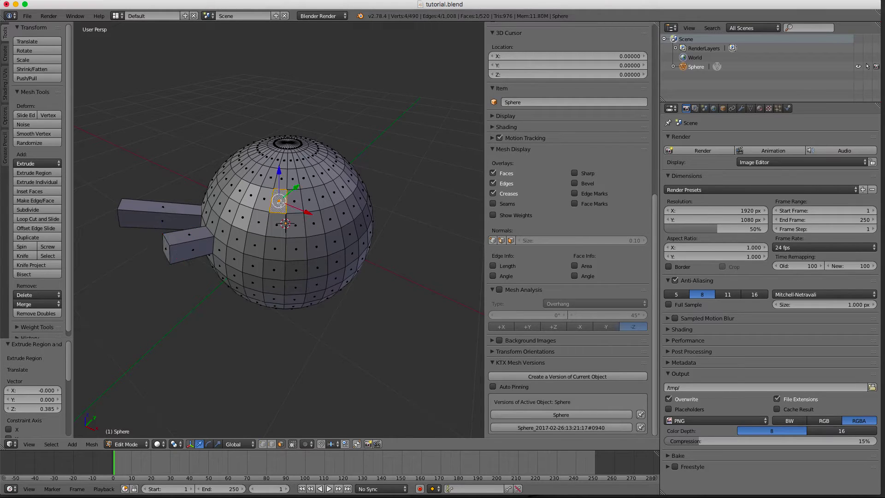
key(e)
click(297, 189)
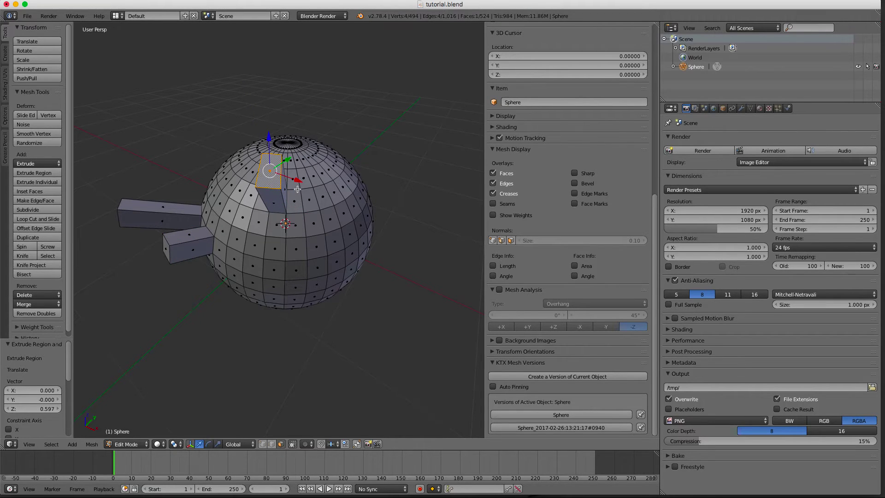
right_click(309, 194)
key(e)
click(330, 225)
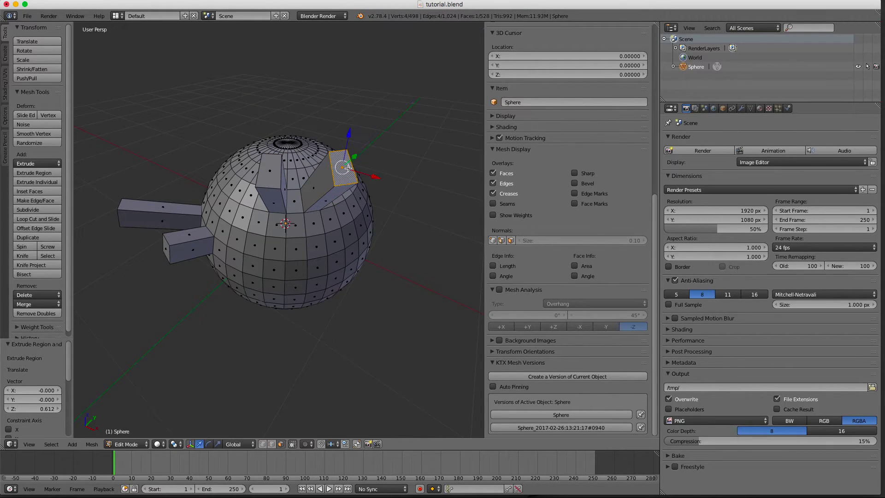
right_click(297, 249)
key(e)
click(341, 277)
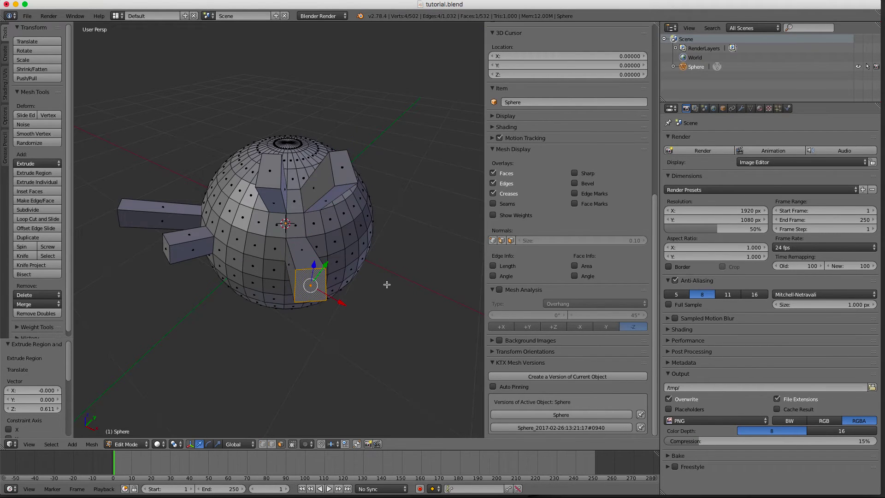
mouse_move(387, 285)
middle_down()
mouse_move(344, 292)
mouse_move(390, 289)
middle_up()
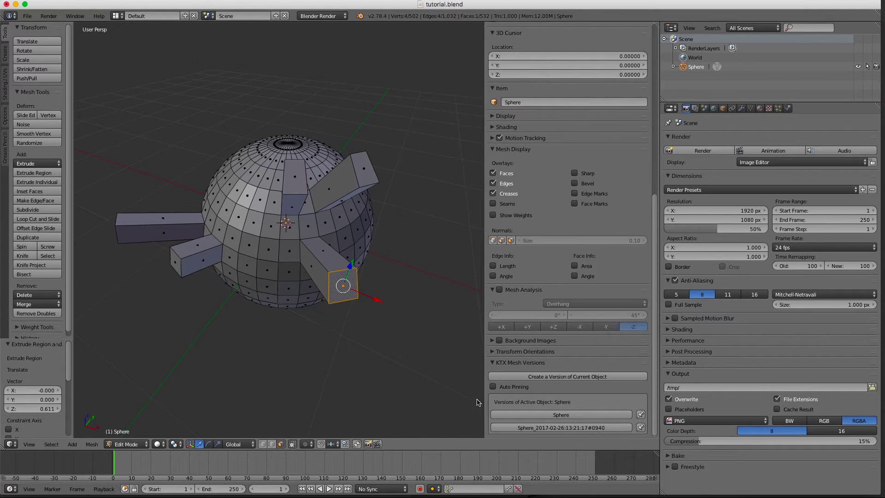
- Switch the object to the Sphere mesh version, then back to the timestamped version
click(553, 416)
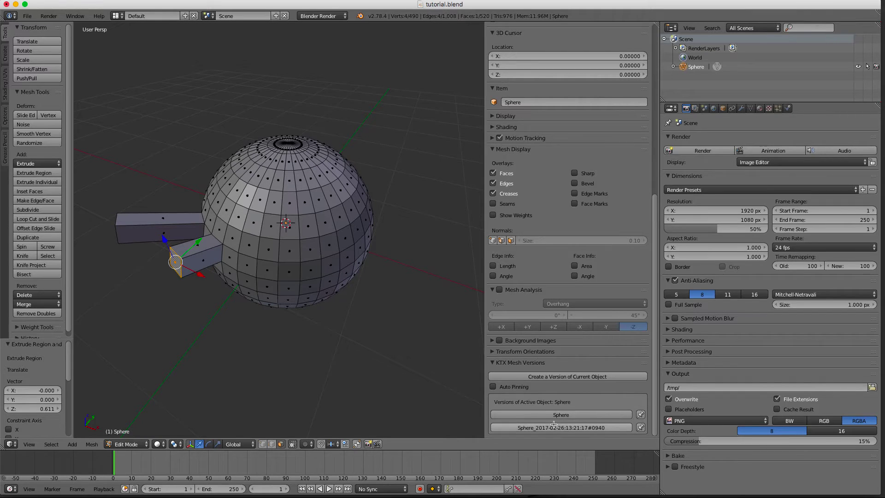
click(554, 425)
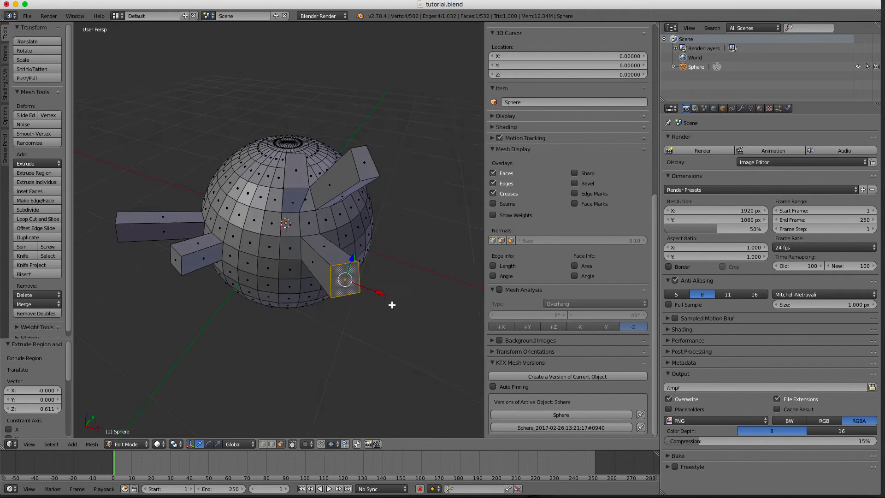
middle_drag(392, 305, 372, 311)
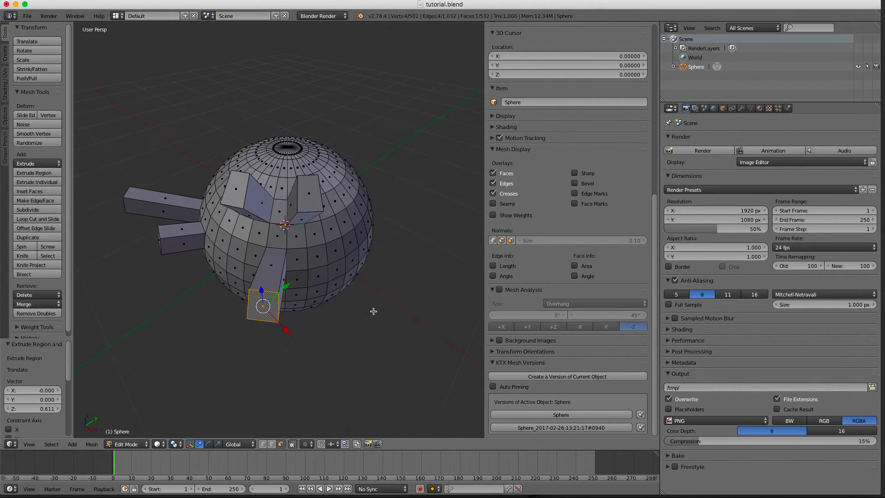
- Save the five-spiked sphere as version Sphere_2017-02-26:13:21:49#0679
click(555, 378)
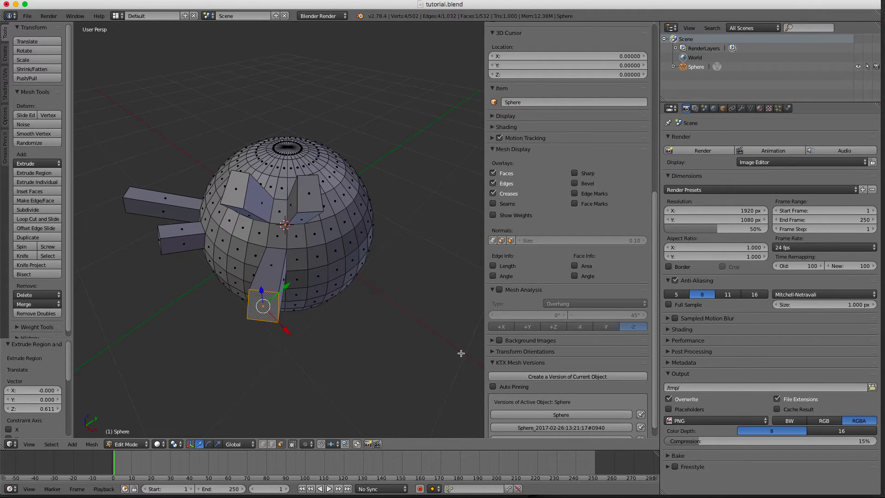
middle_drag(357, 291, 346, 303)
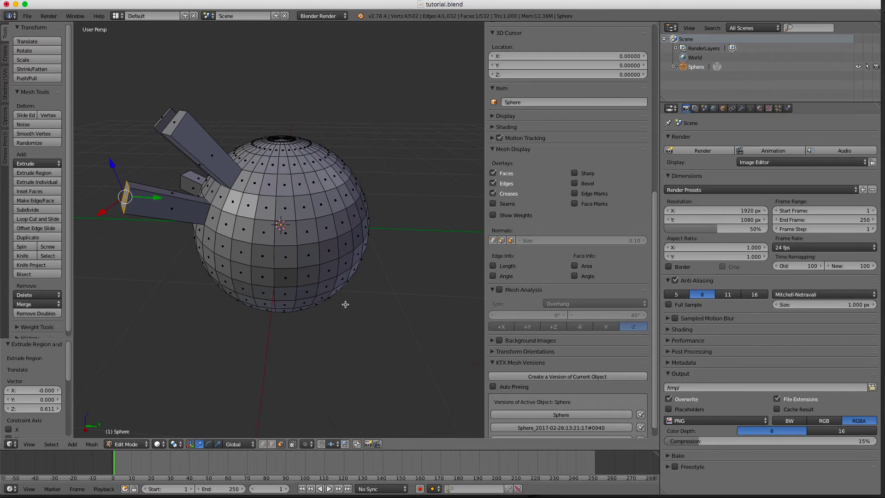
scroll(585, 387, down, 1)
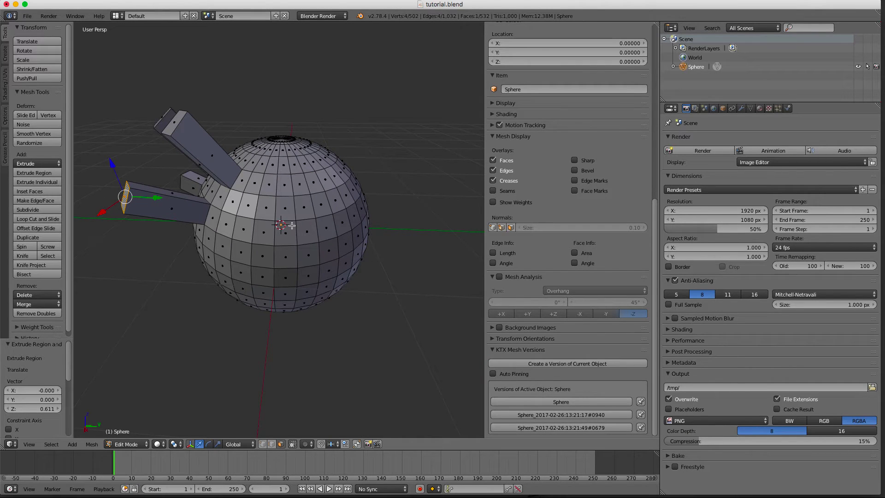
middle_drag(288, 198, 246, 210)
- Select a block of six adjacent faces on the sphere's front
right_click(266, 226)
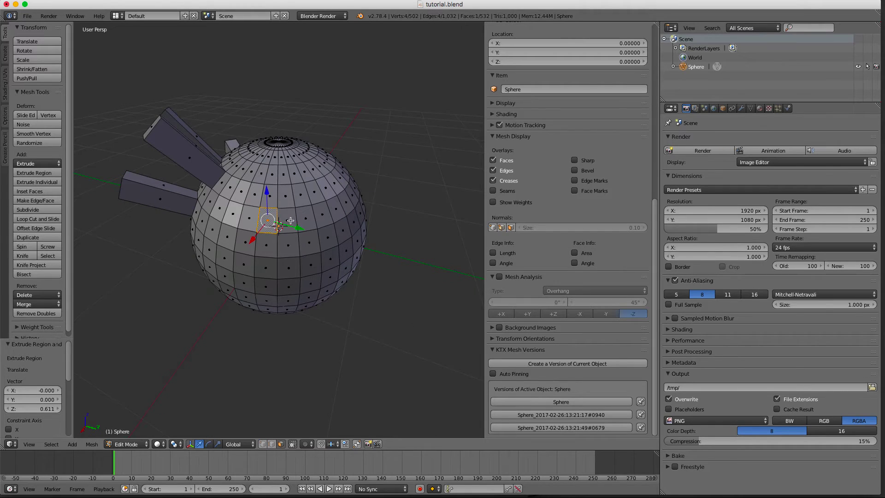
shift+right_click(291, 220)
shift+right_click(306, 220)
shift+right_click(312, 245)
shift+right_click(311, 245)
shift+right_click(290, 246)
shift+right_click(270, 244)
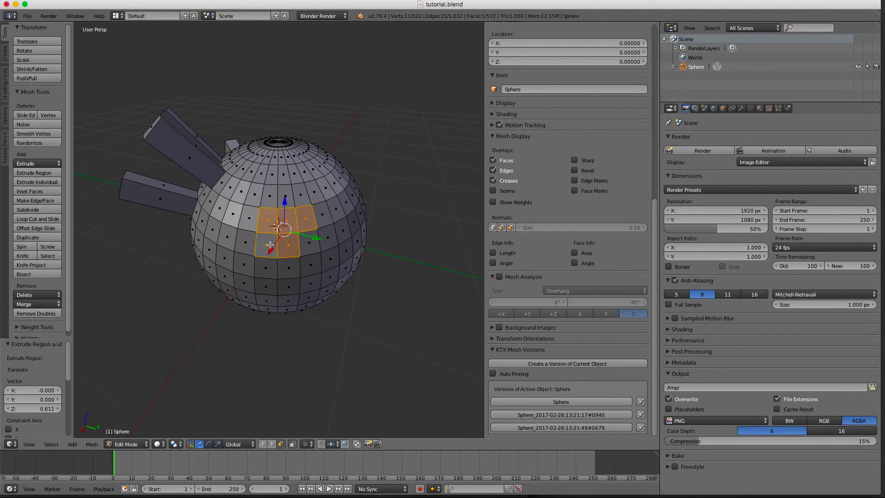
shift+right_click(310, 246)
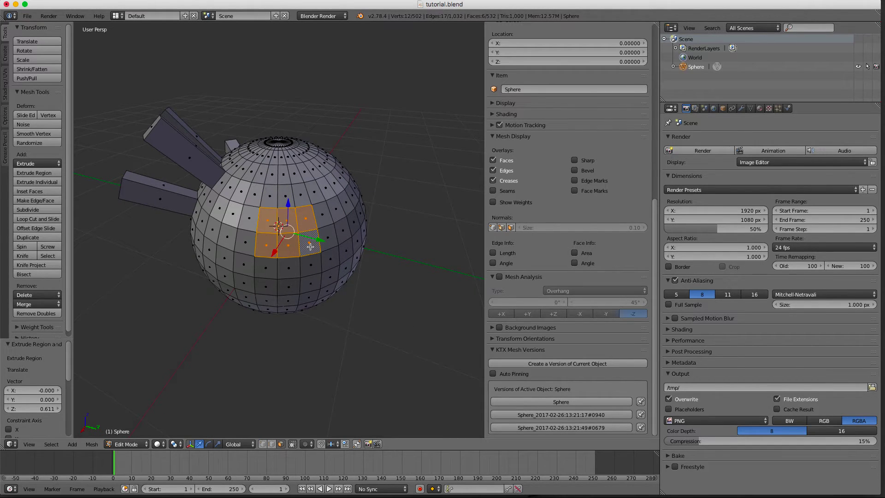
- Inset and extrude the six faces, scaling the end down to 0.634 for a tapered spike
key(i)
click(304, 247)
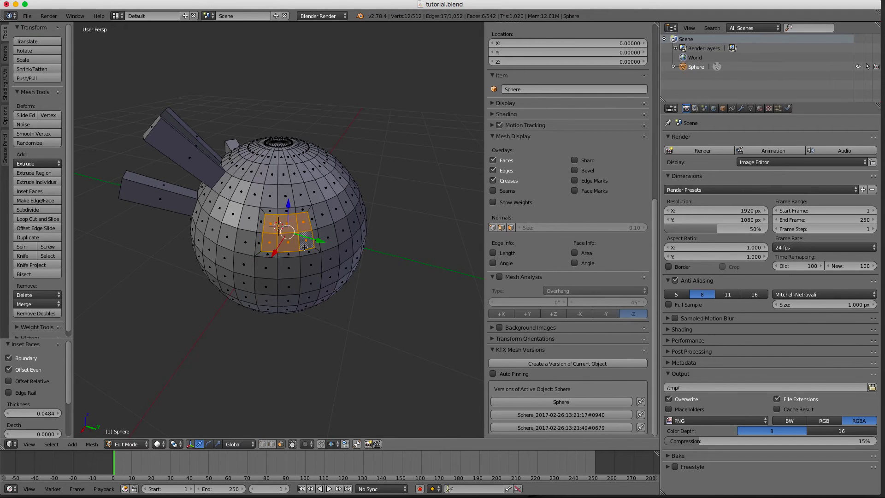
key(e)
click(304, 245)
middle_drag(304, 244, 402, 247)
key(s)
click(260, 248)
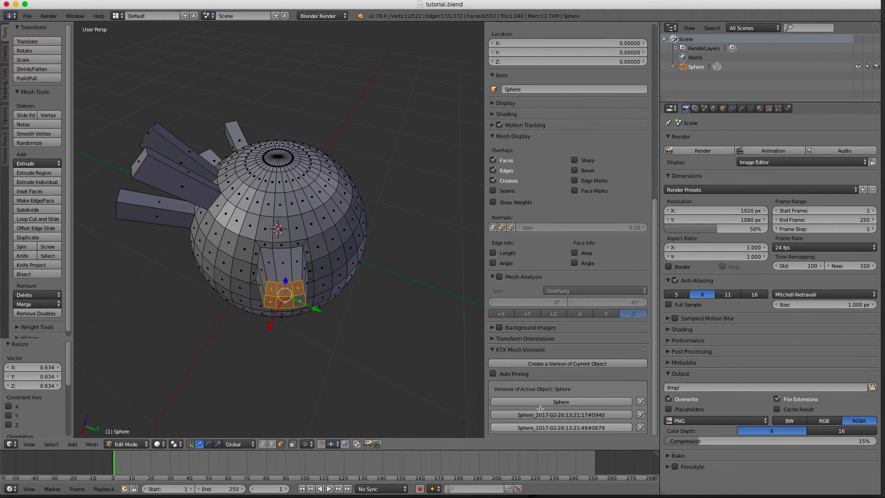
middle_drag(438, 295, 371, 298)
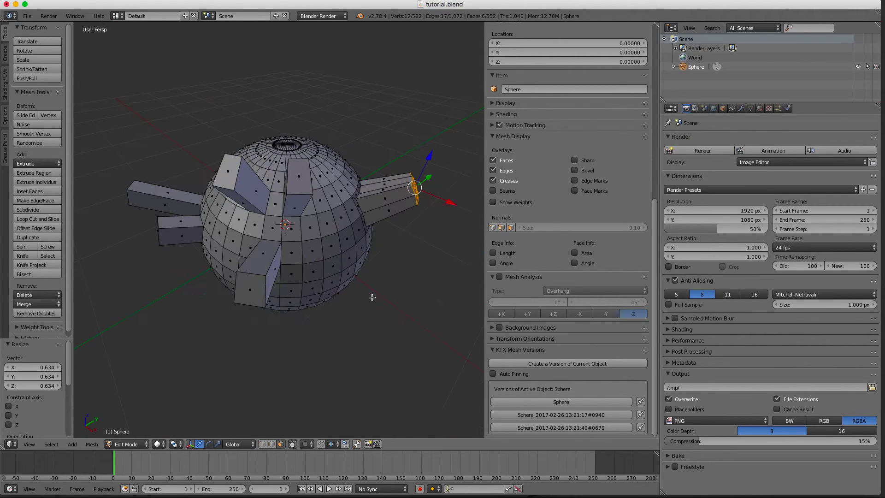
- Load the Sphere, 0940 and 0679 saved versions in turn from KTX Mesh Versions
click(538, 402)
click(540, 415)
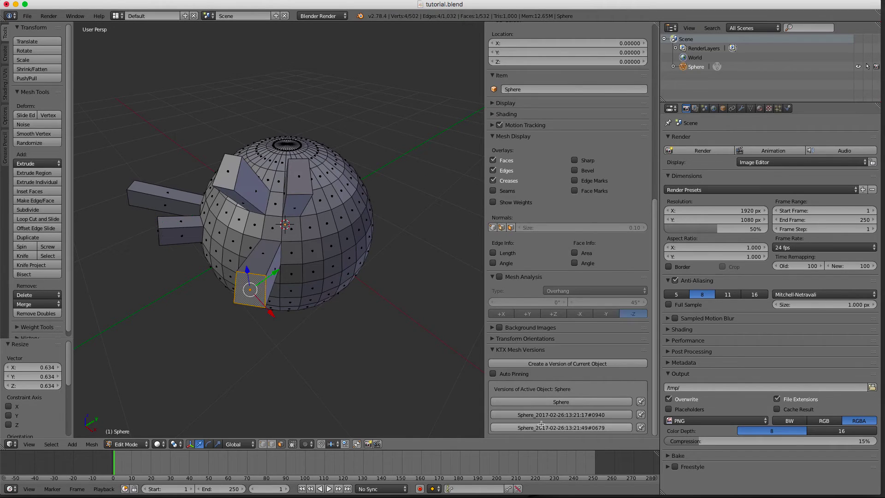
click(541, 428)
mouse_move(309, 320)
middle_down()
mouse_move(302, 326)
mouse_move(265, 304)
mouse_move(332, 306)
mouse_move(292, 309)
mouse_move(322, 327)
middle_up()
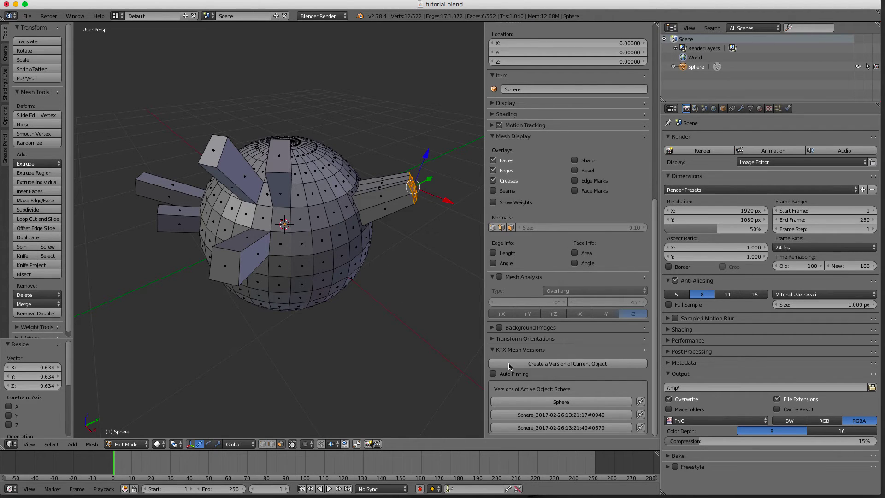
- Toggle the pin beside the Sphere, 0940 and 0679 entries in KTX Mesh Versions
click(640, 402)
click(641, 414)
click(640, 428)
- Show the mesh Data properties and browse the mesh list, keeping Sphere_2017-02-26:13:21:49#0679
click(751, 110)
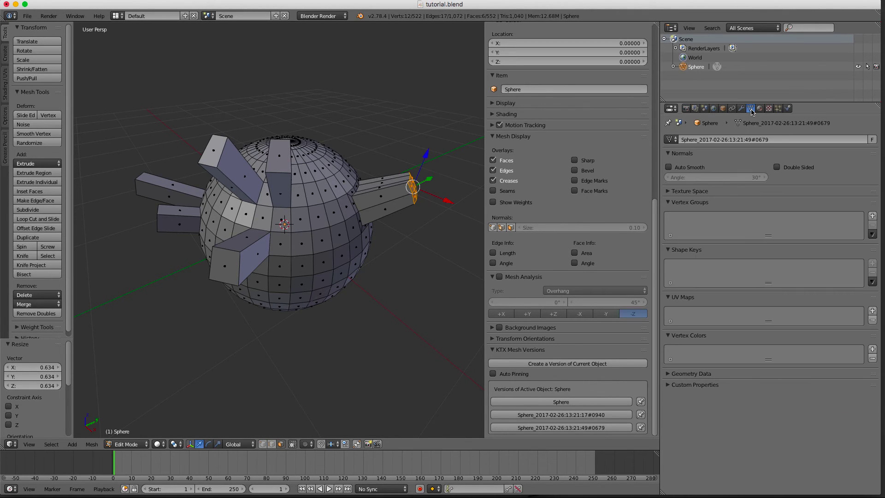
click(669, 138)
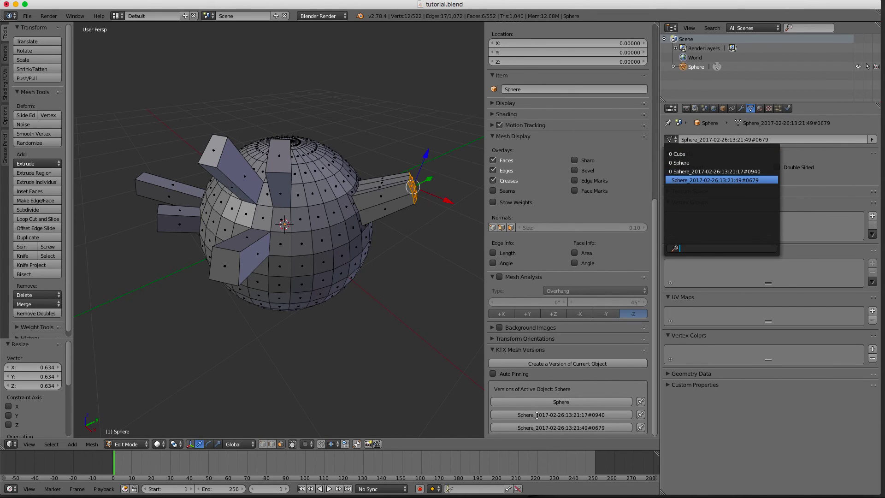
click(693, 163)
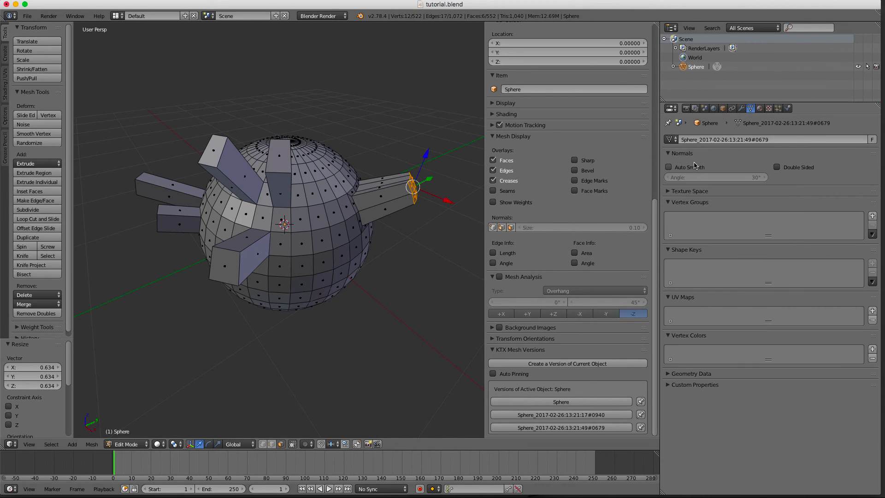
click(672, 139)
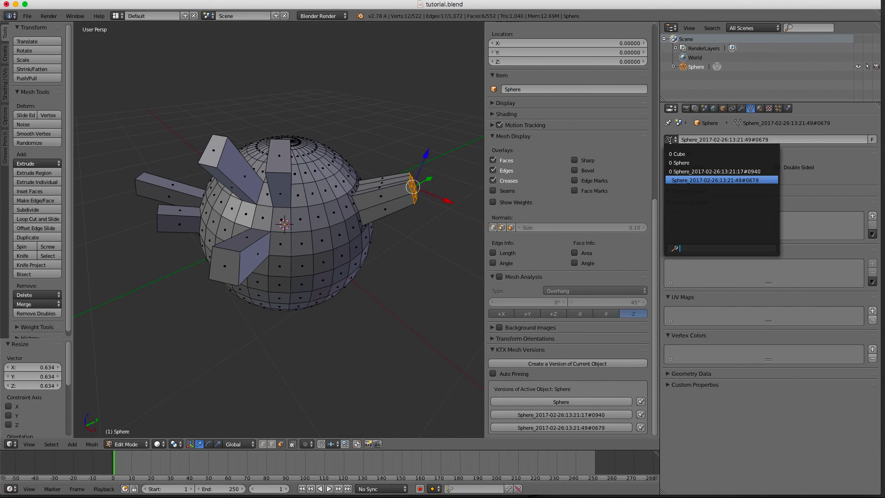
click(682, 171)
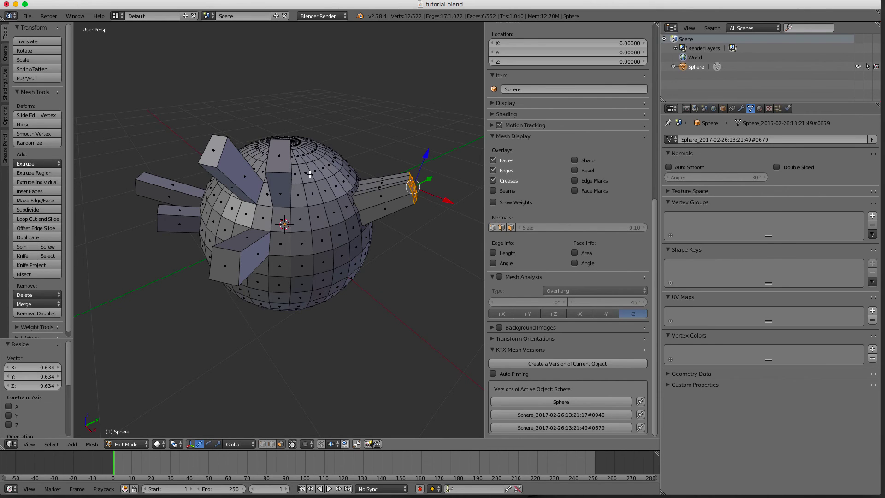
- Leave Edit Mode and cycle the object's mesh through Sphere, 0940 and 0679, ending on Cube
key(Tab)
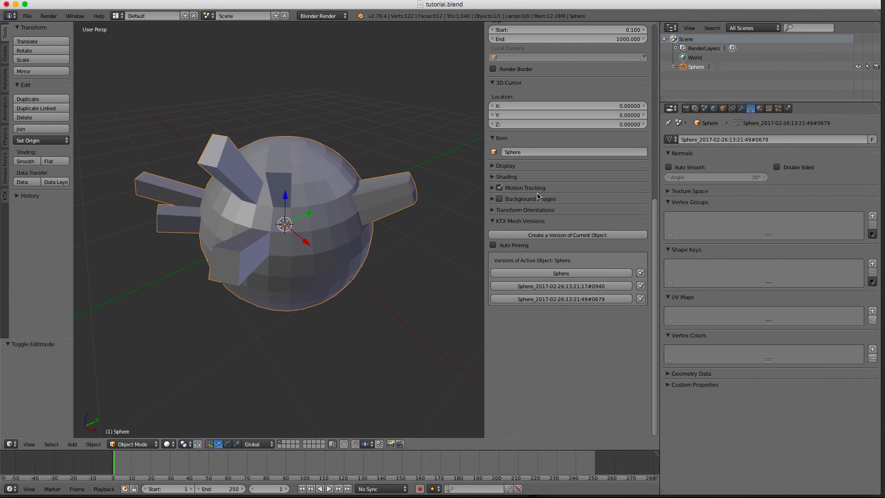
click(672, 140)
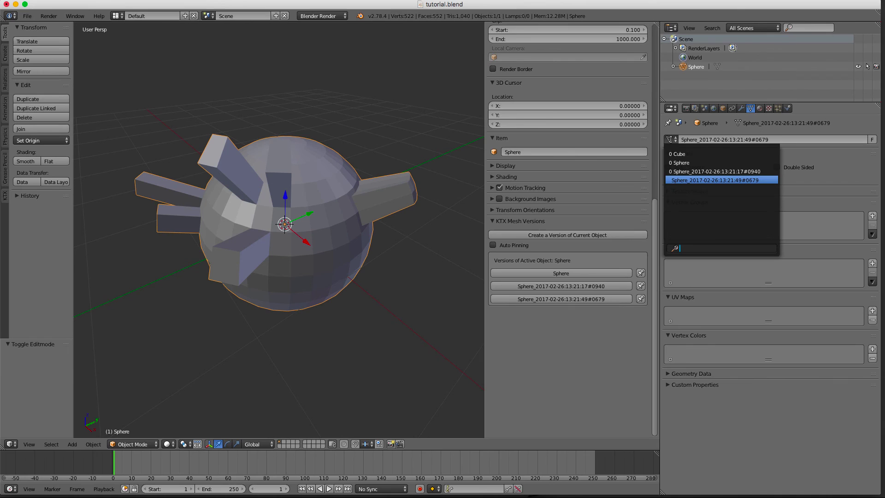
click(692, 163)
click(671, 139)
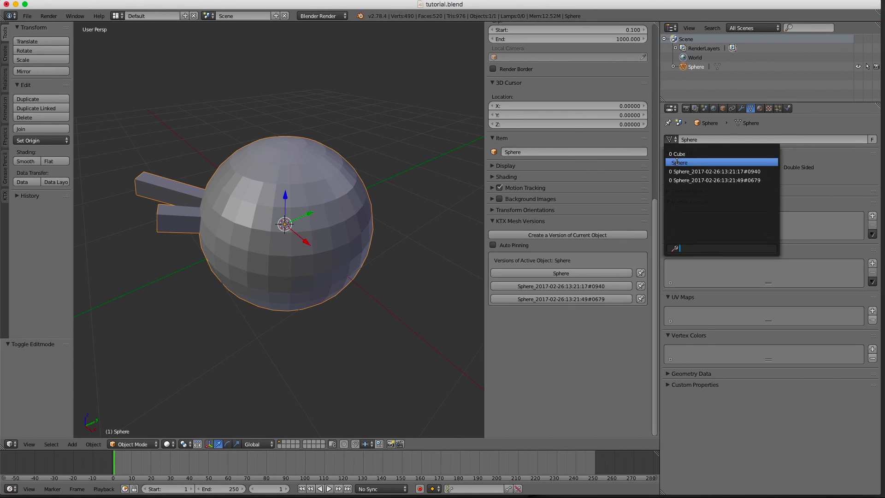
click(680, 171)
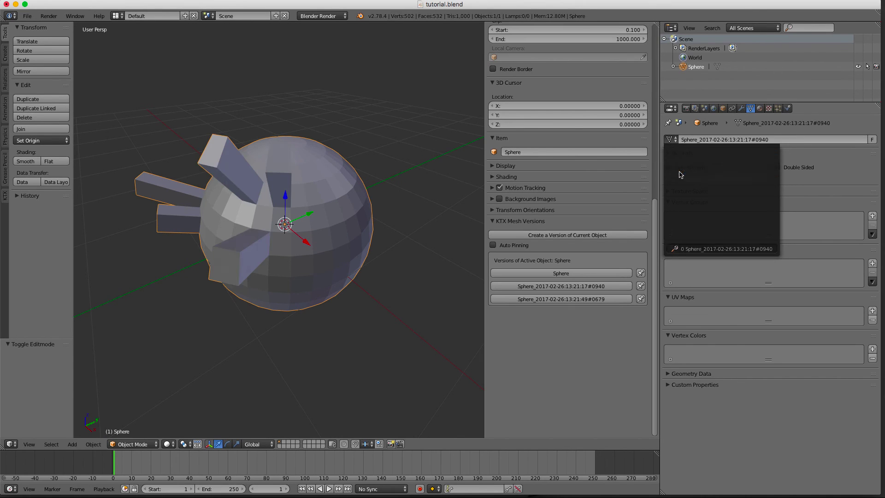
click(672, 139)
click(680, 180)
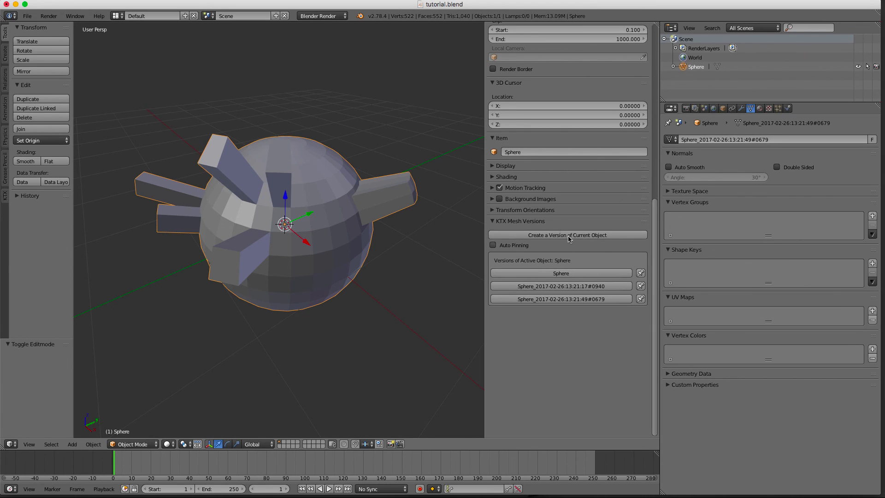
click(672, 139)
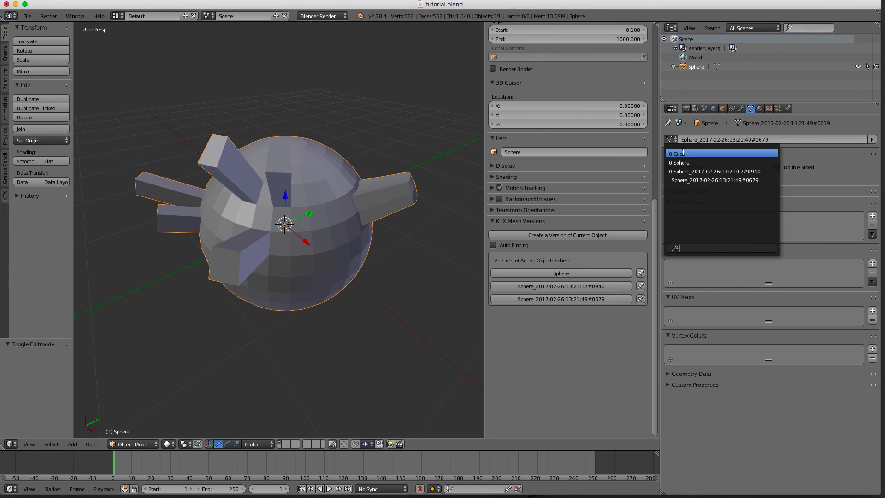
click(686, 154)
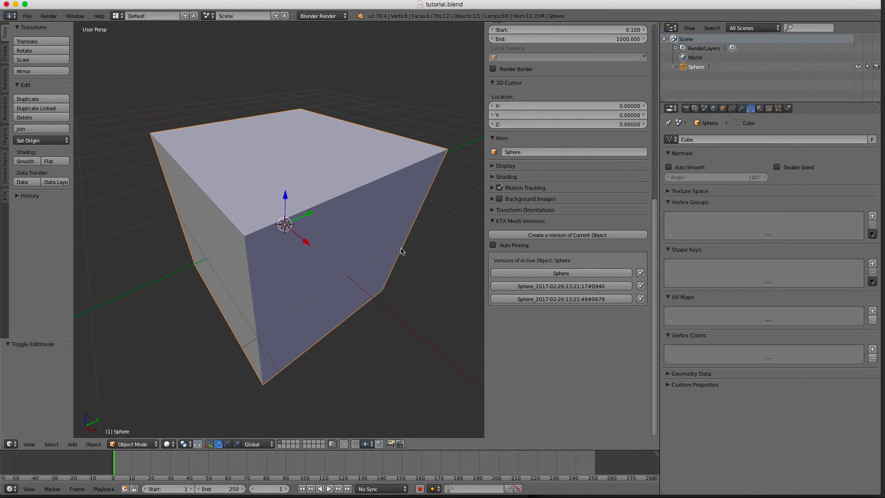